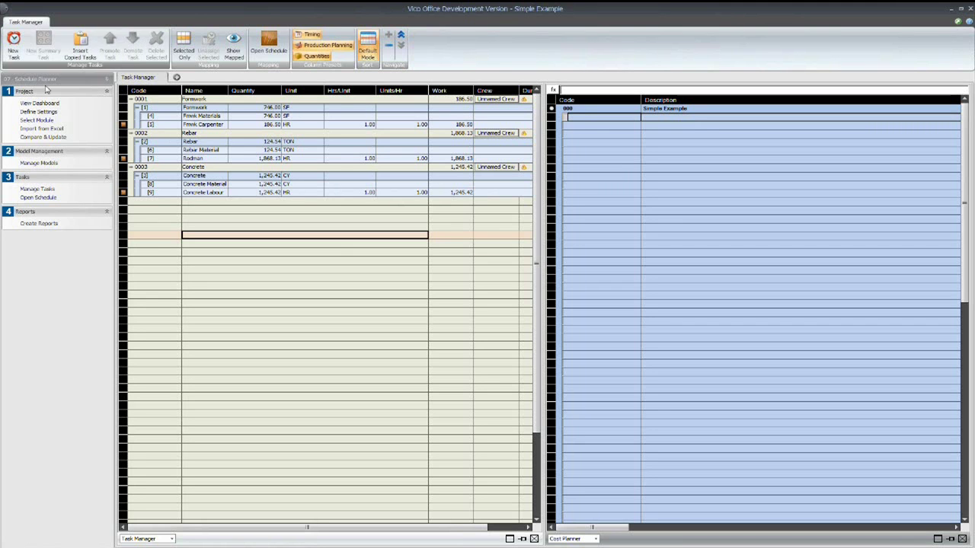
Step: Switch to the LBS Manager module and open the location definitions
click(46, 79)
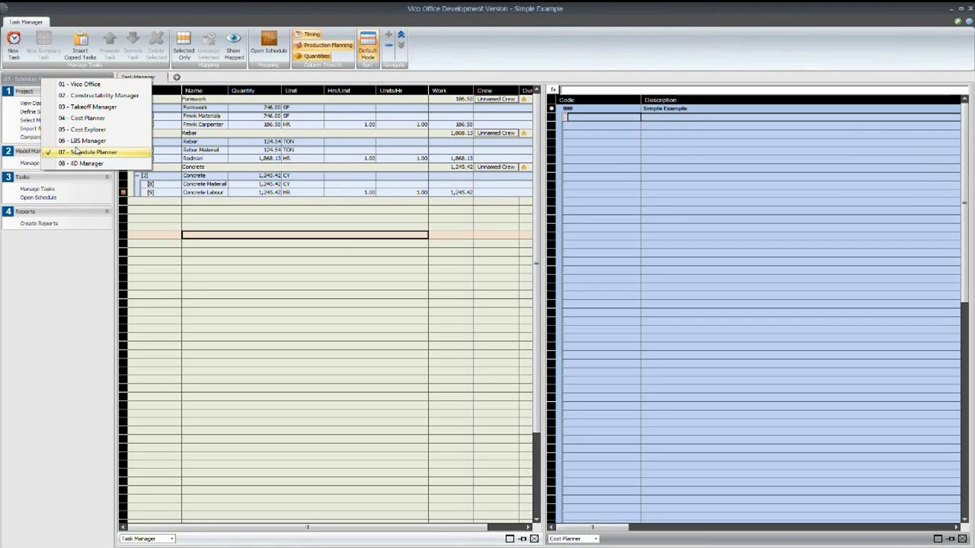
click(88, 142)
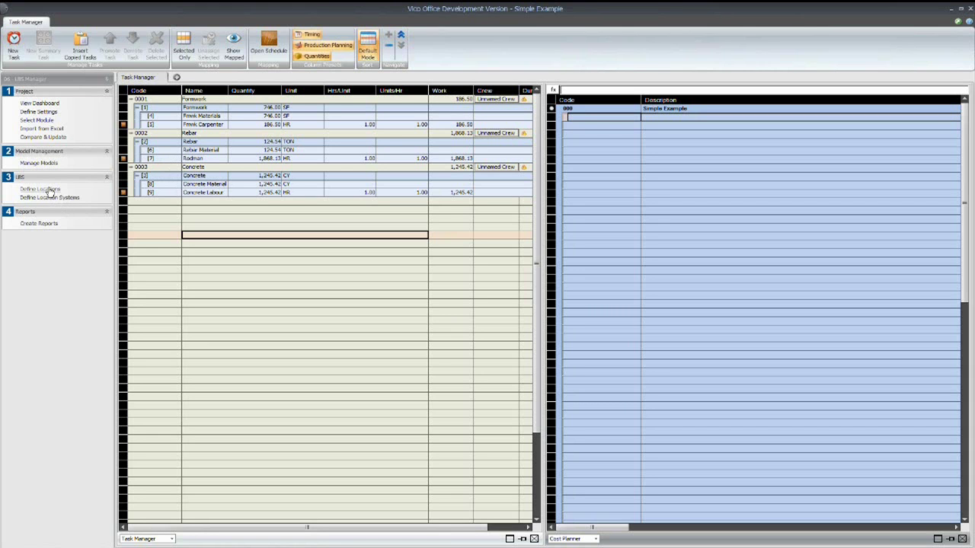
click(47, 190)
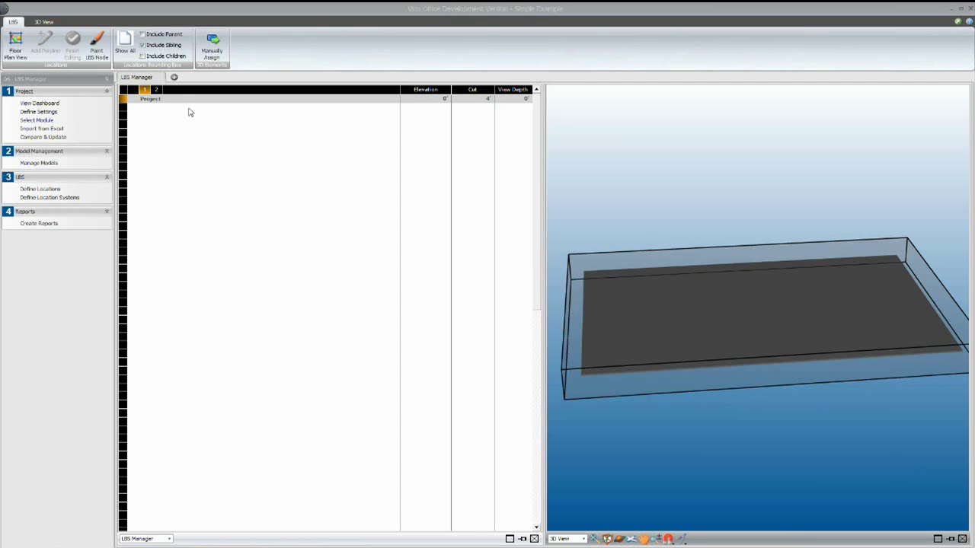
Step: In the project's floor plan view, split the floor with a horizontal polyline across its middle
click(16, 47)
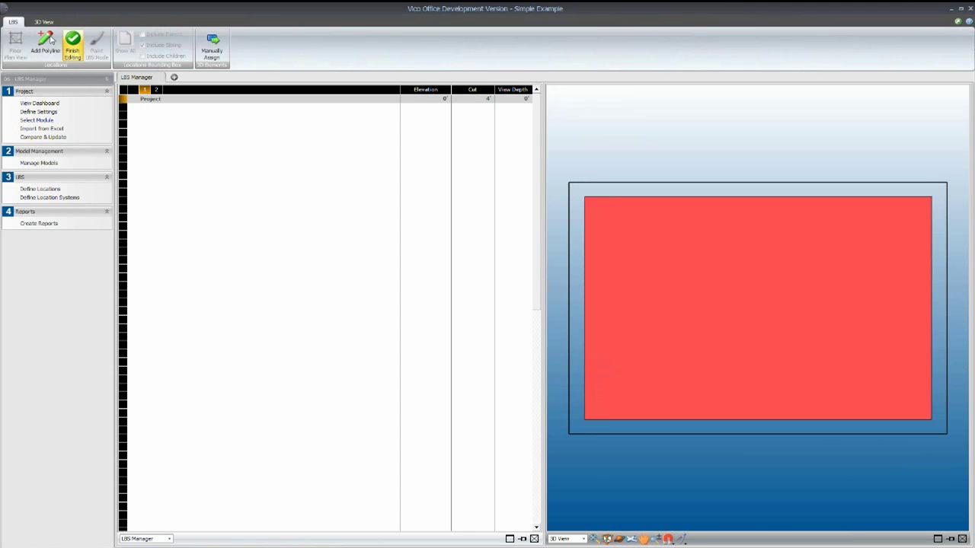
click(45, 42)
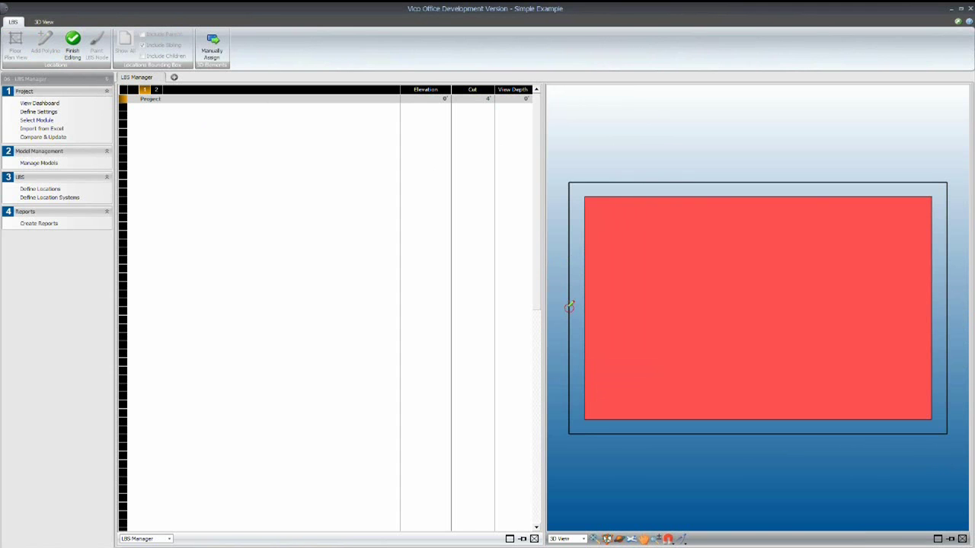
click(570, 303)
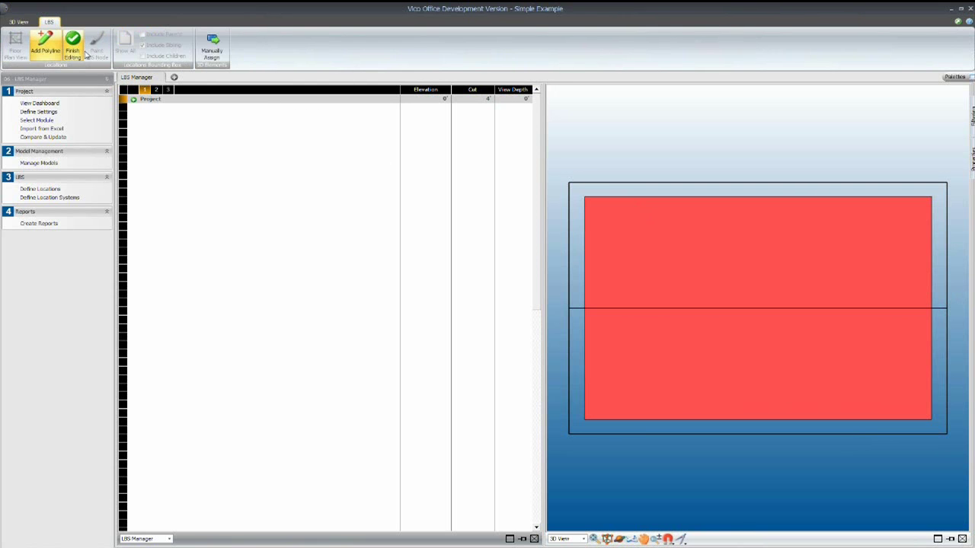
Step: Add a second, zigzag split polyline running from the upper edge to the lower edge of the project boundary
click(76, 50)
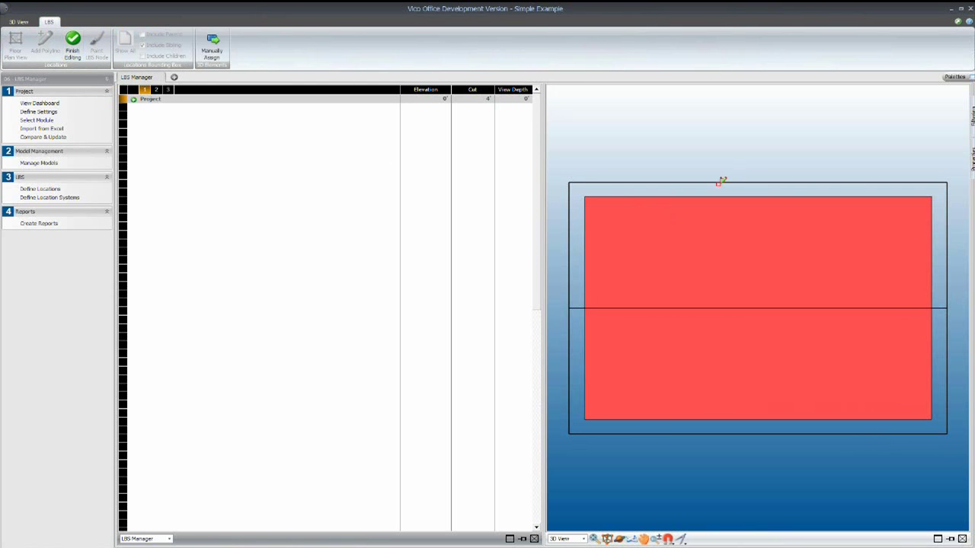
click(719, 183)
click(780, 461)
Step: Reactivate the Version1 - Project1 model using the existing takeoff item creation settings
click(48, 163)
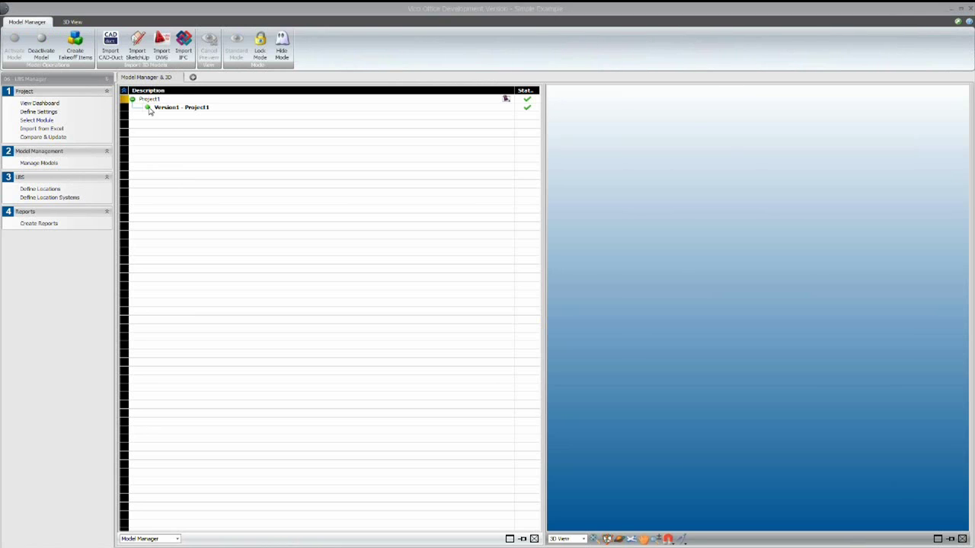
click(166, 111)
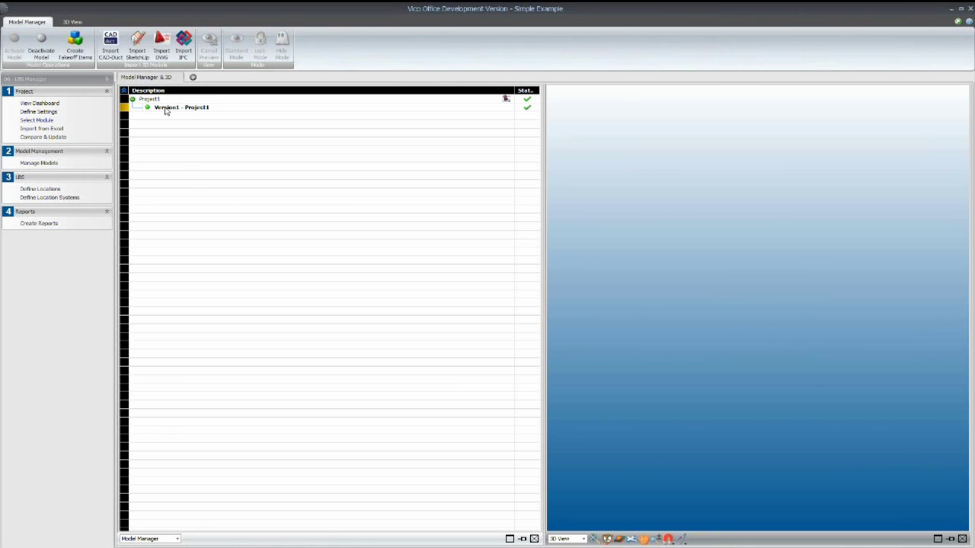
right_click(166, 111)
click(202, 125)
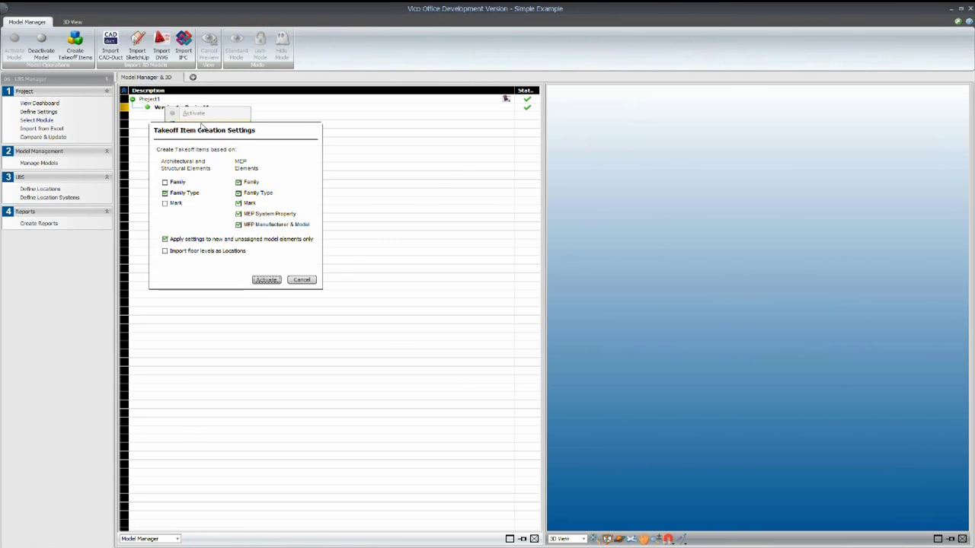
click(269, 281)
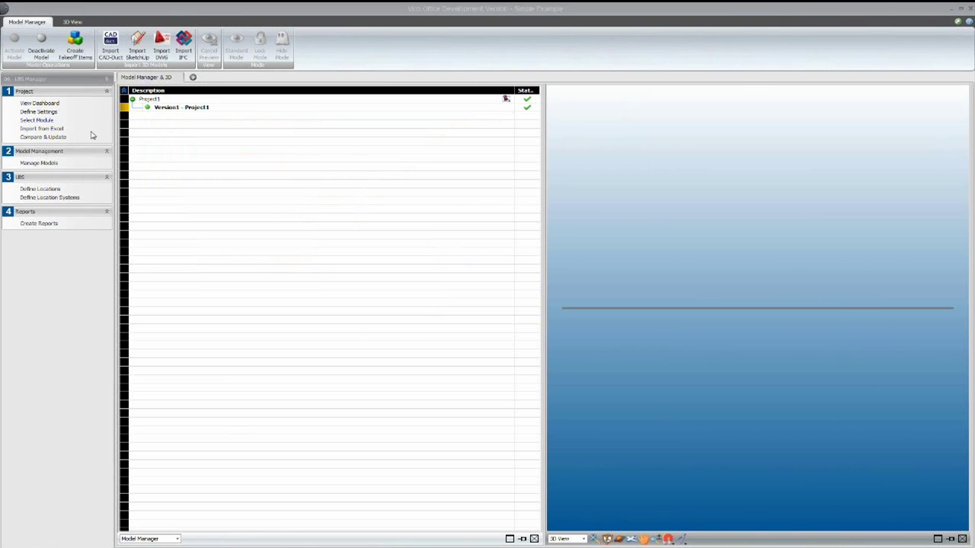
Step: Return to the location definitions and expand the Project node to list its locations
click(48, 189)
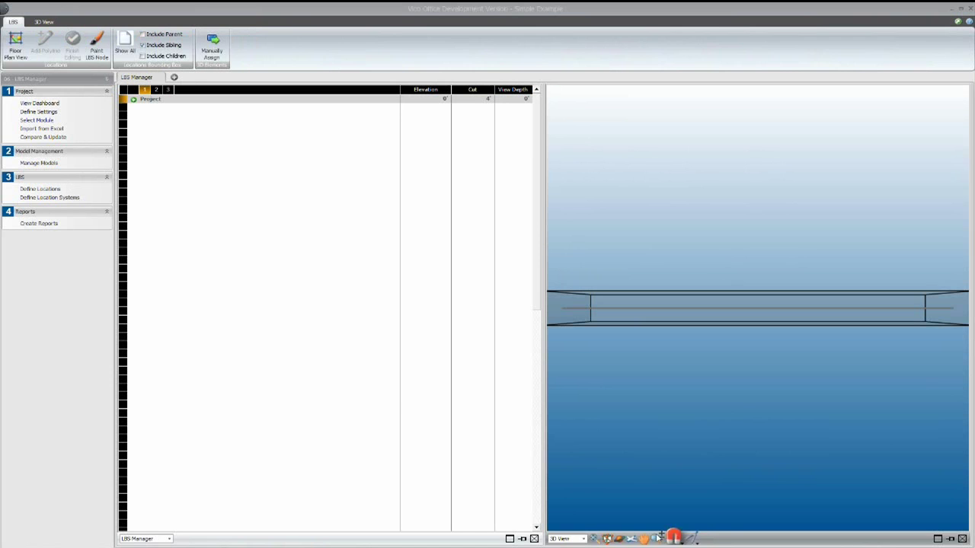
click(658, 538)
drag(698, 251, 700, 280)
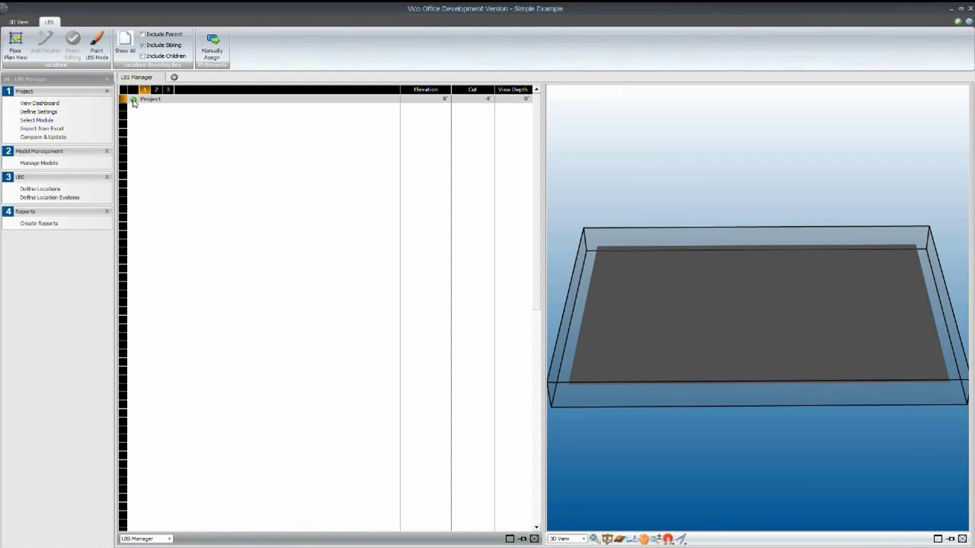
click(133, 101)
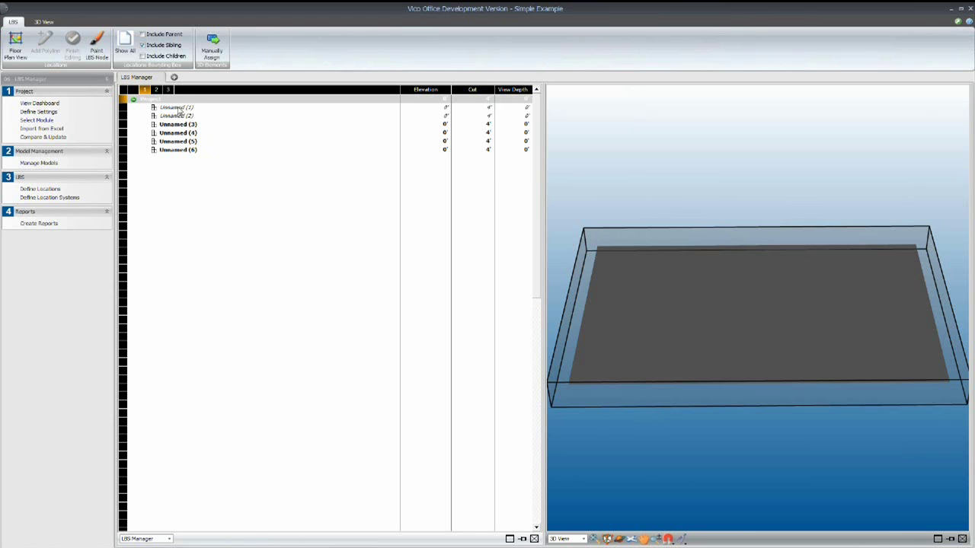
Step: Delete the superseded locations Unnamed (1) and Unnamed (2) from the project
click(181, 108)
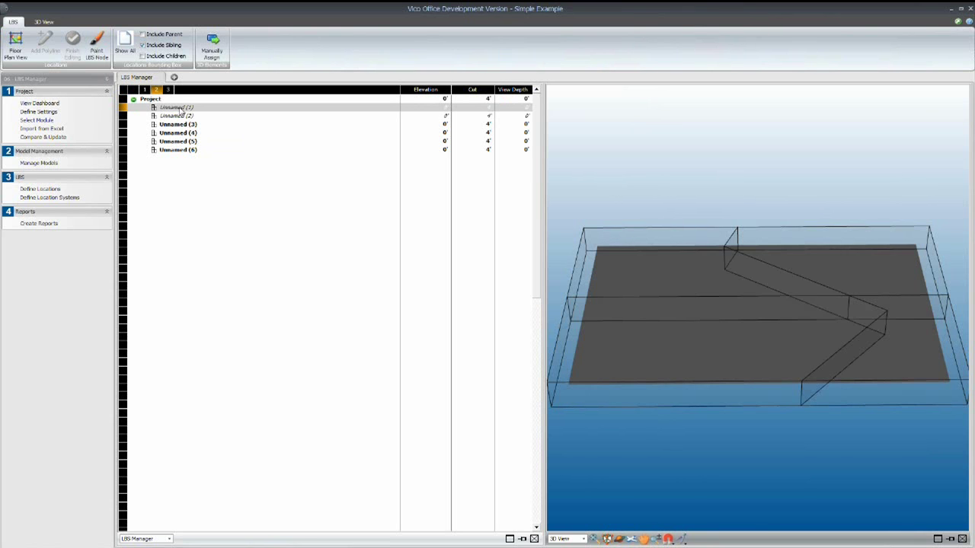
right_click(180, 110)
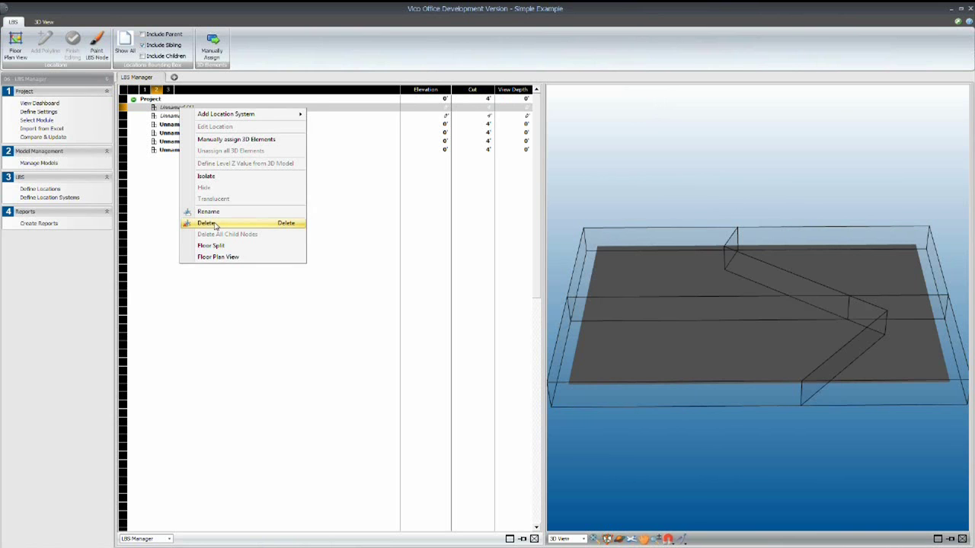
click(215, 224)
right_click(183, 109)
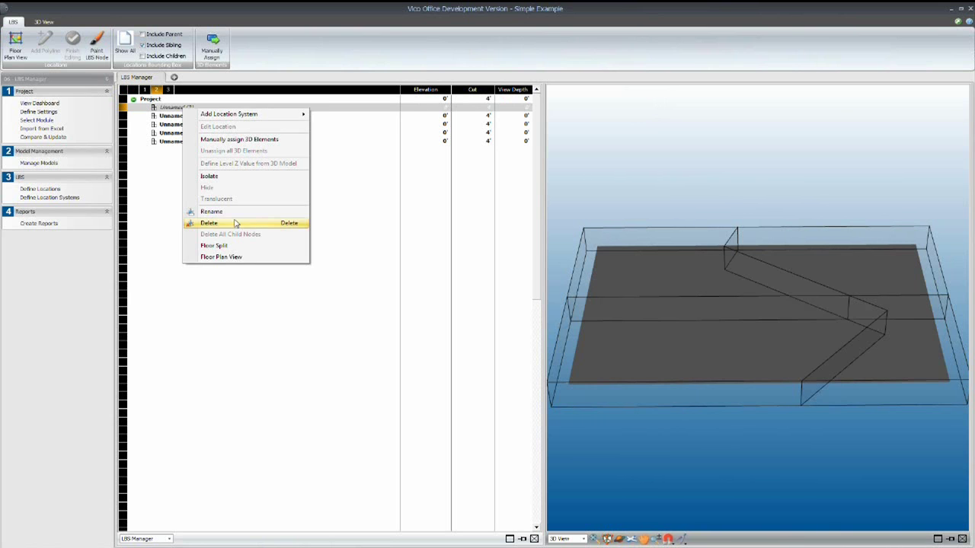
click(221, 223)
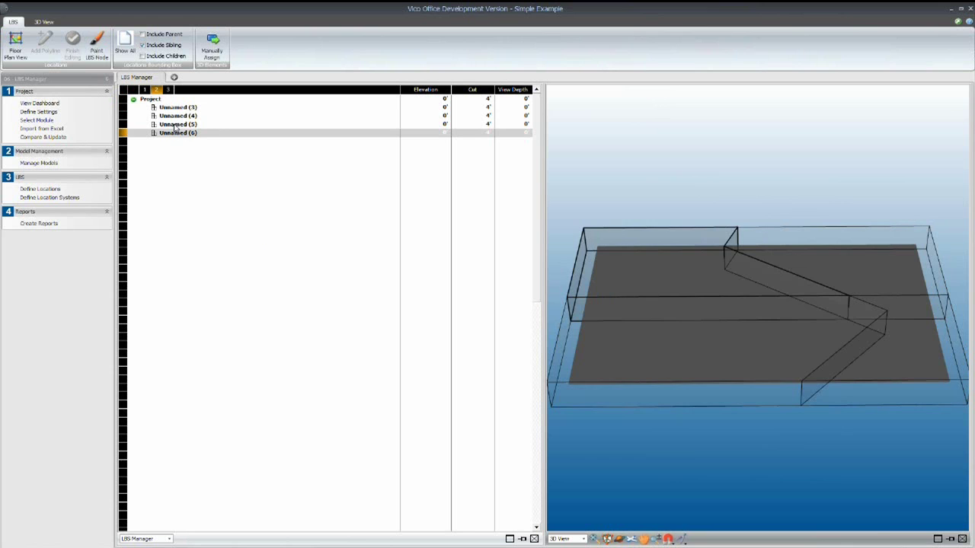
Step: Isolate location Unnamed (5) in the 3D view to inspect its part of the slab, and highlight Unnamed (4)
right_click(176, 124)
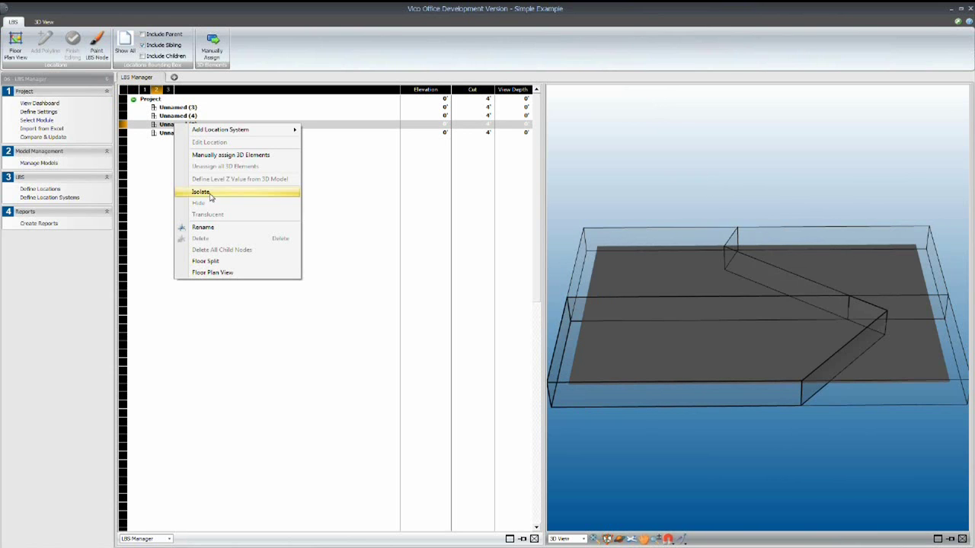
click(210, 195)
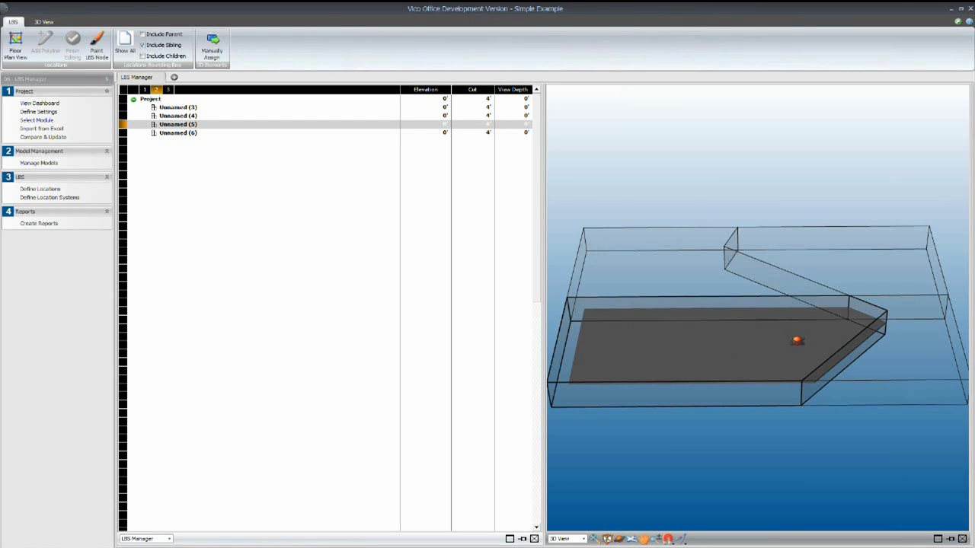
click(176, 115)
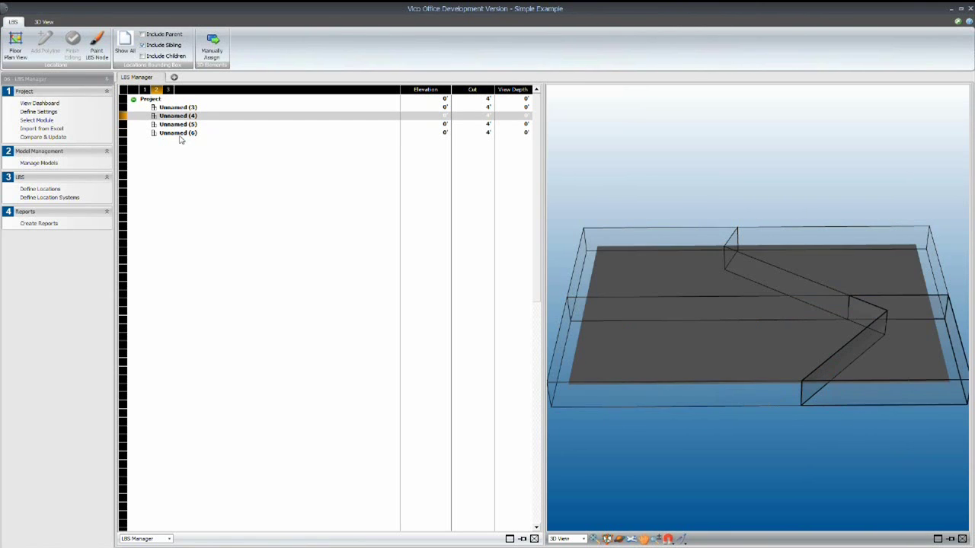
Step: Rename locations Unnamed (6), (5), (4) and (3) as a, b, c and d respectively
double_click(177, 133)
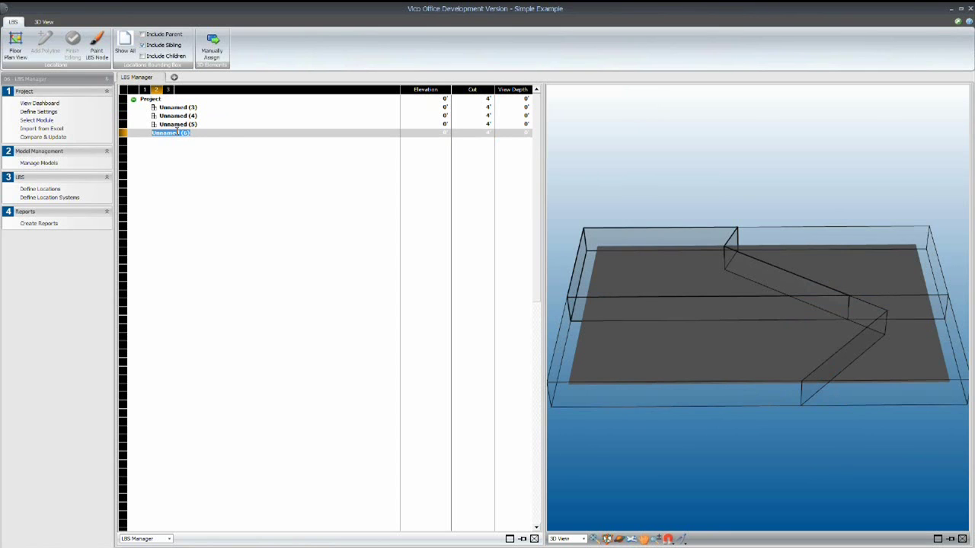
text(a)
click(178, 124)
click(179, 124)
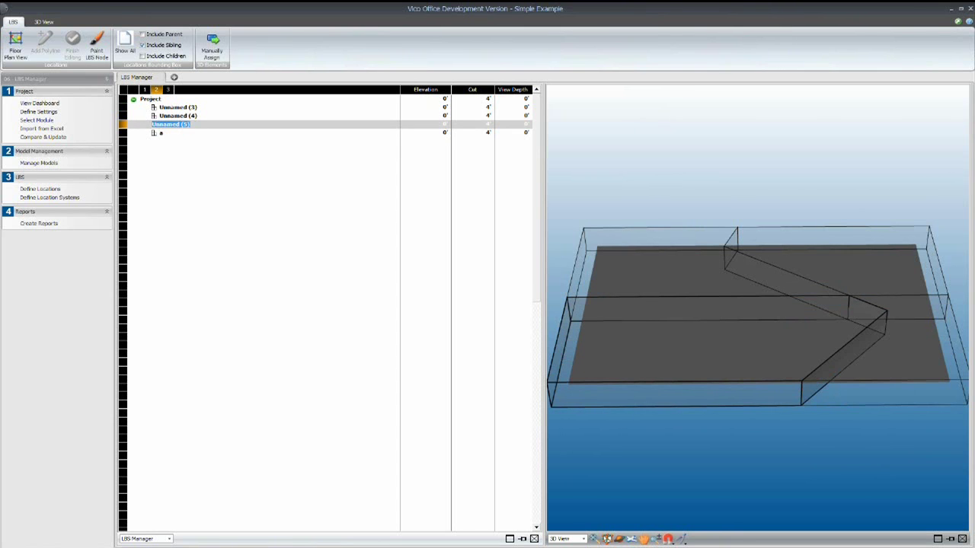
text(b)
double_click(177, 116)
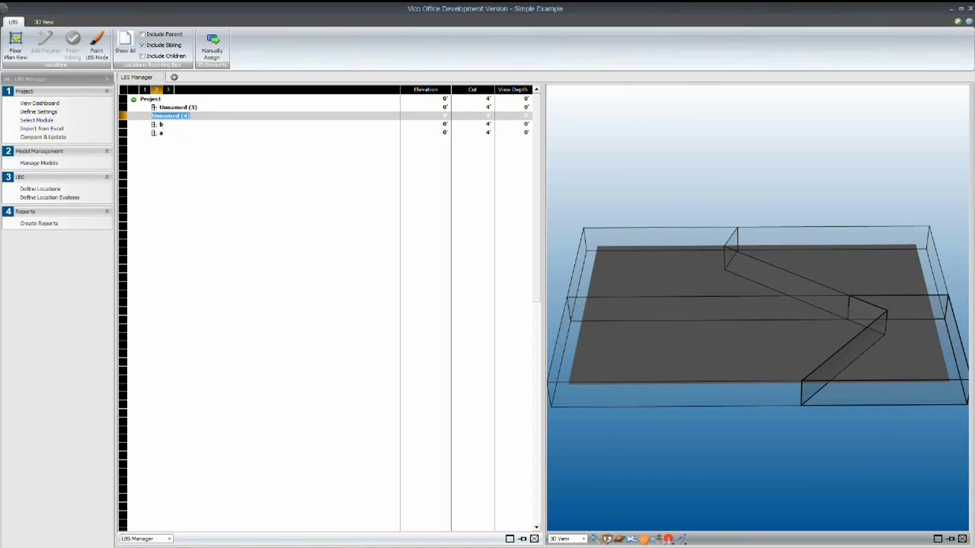
text(c)
click(177, 110)
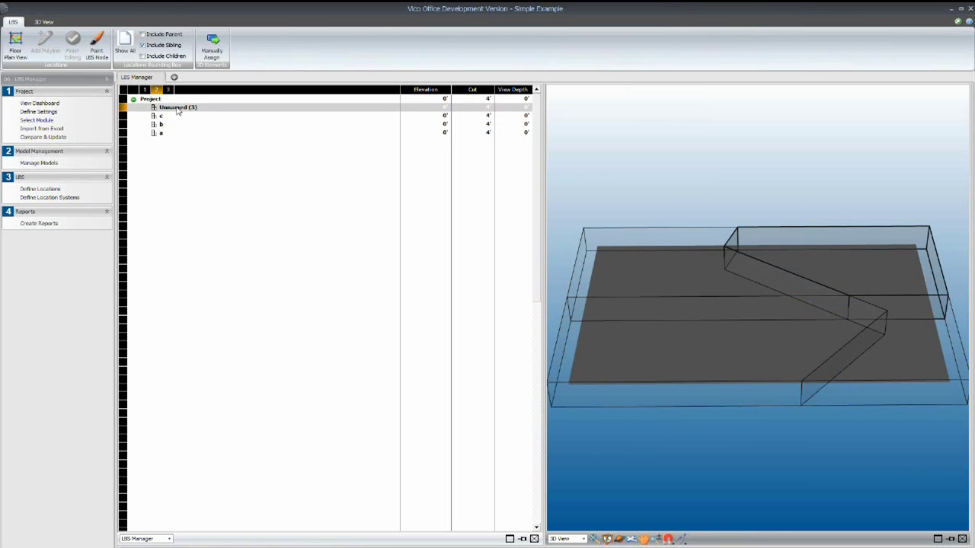
text(d)
click(167, 153)
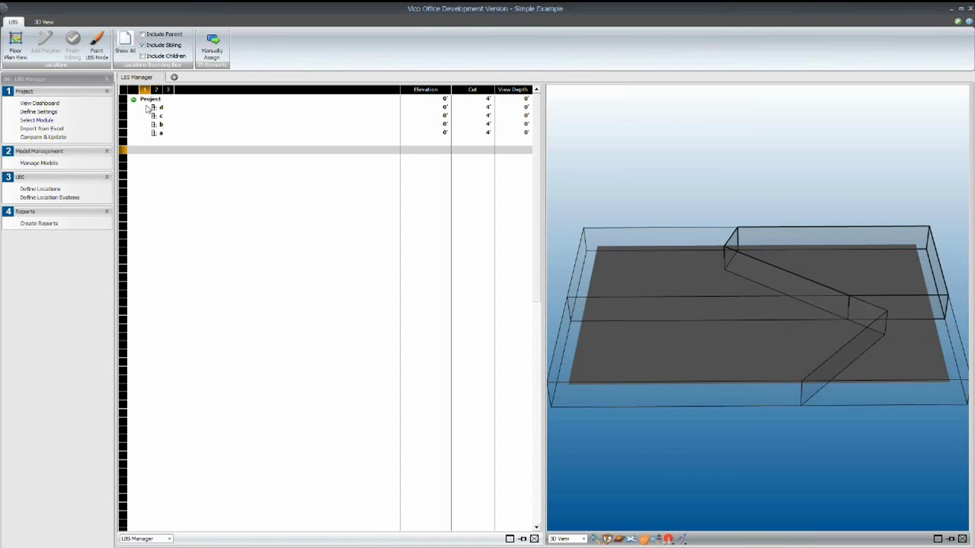
Step: Switch to the Schedule Planner module, open the schedule in Vico Control and maximize the flowline view
click(44, 80)
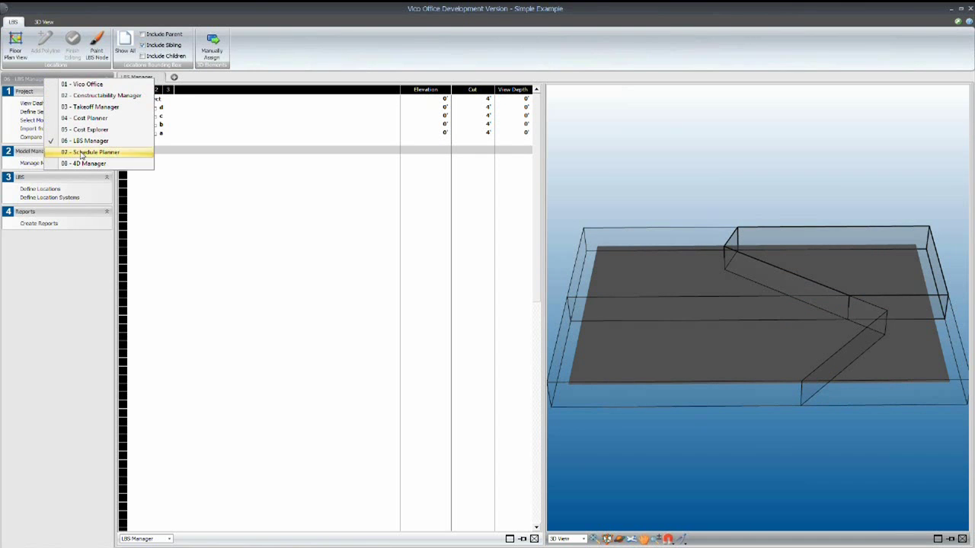
click(84, 153)
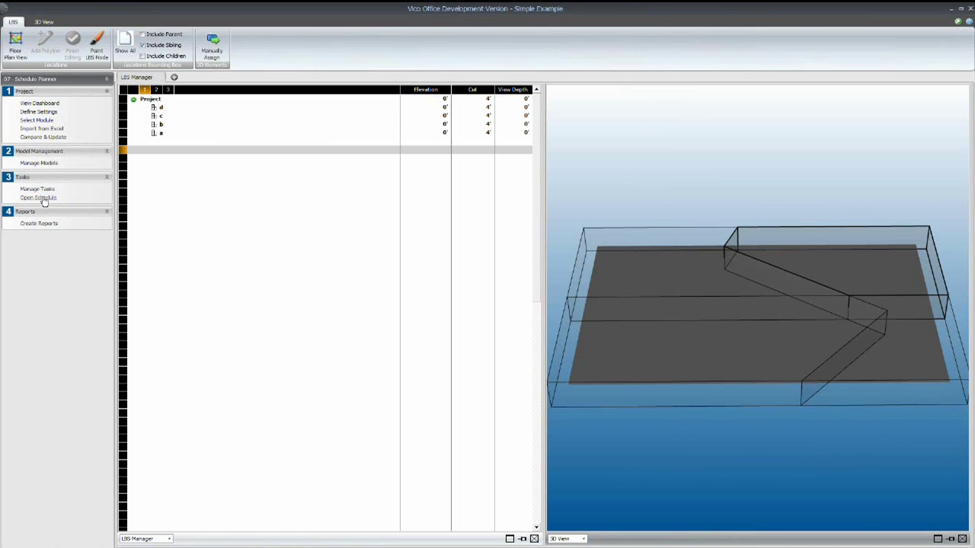
click(43, 198)
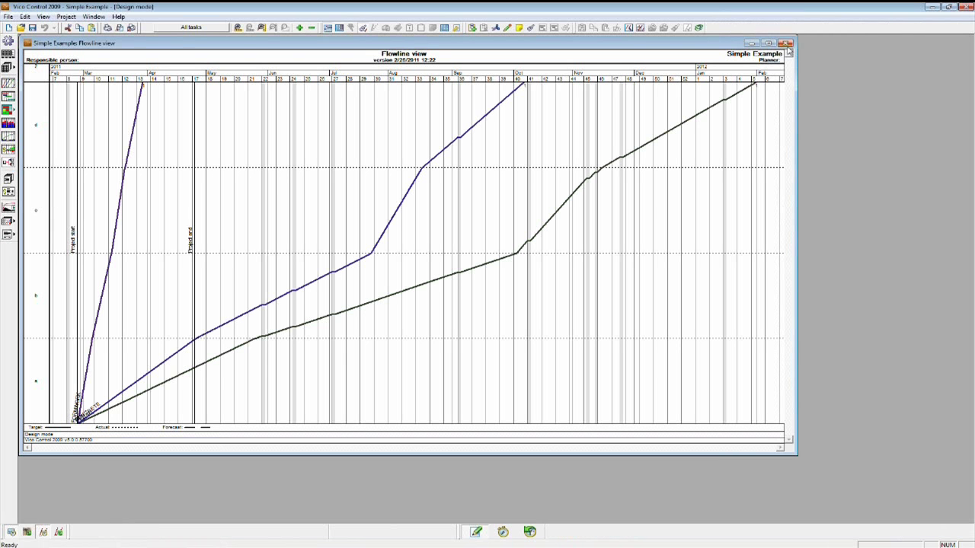
click(771, 43)
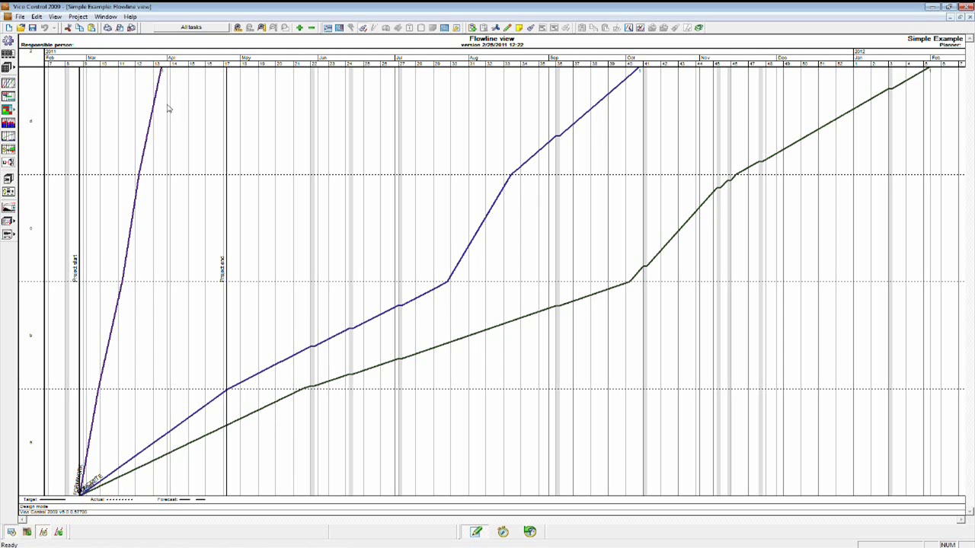
Step: Show the Gantt view and expand the Formwork, Rebar and Concrete tasks to examine their breakdown by location
click(9, 98)
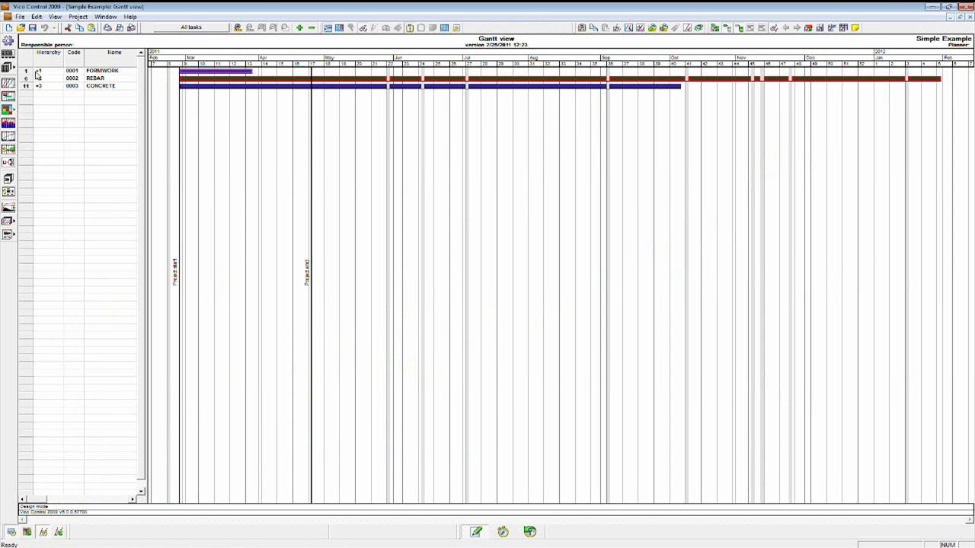
click(38, 71)
click(37, 108)
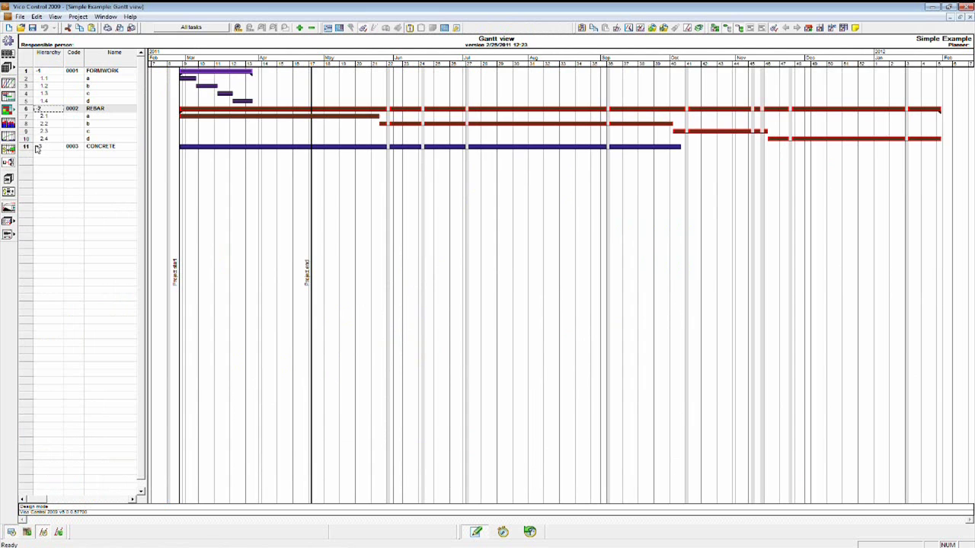
click(37, 146)
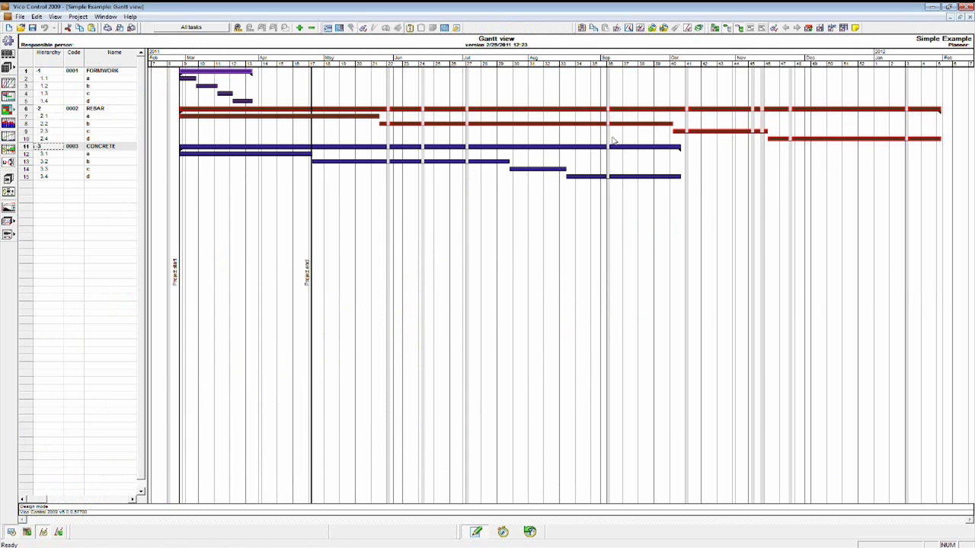
Step: Fill the resource registry from the project quantities with the Fmwk Carpenter, Rodman and Concrete Labour resources
click(79, 17)
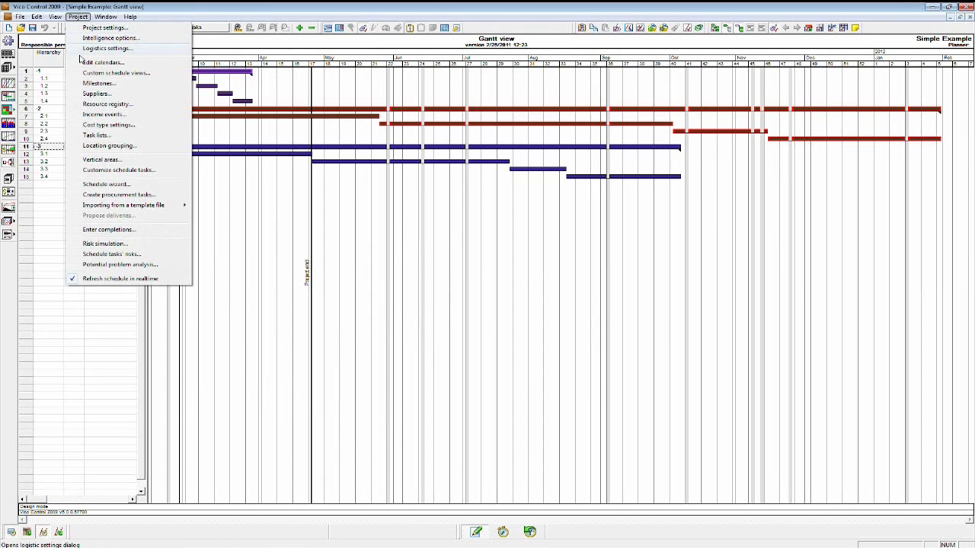
click(107, 104)
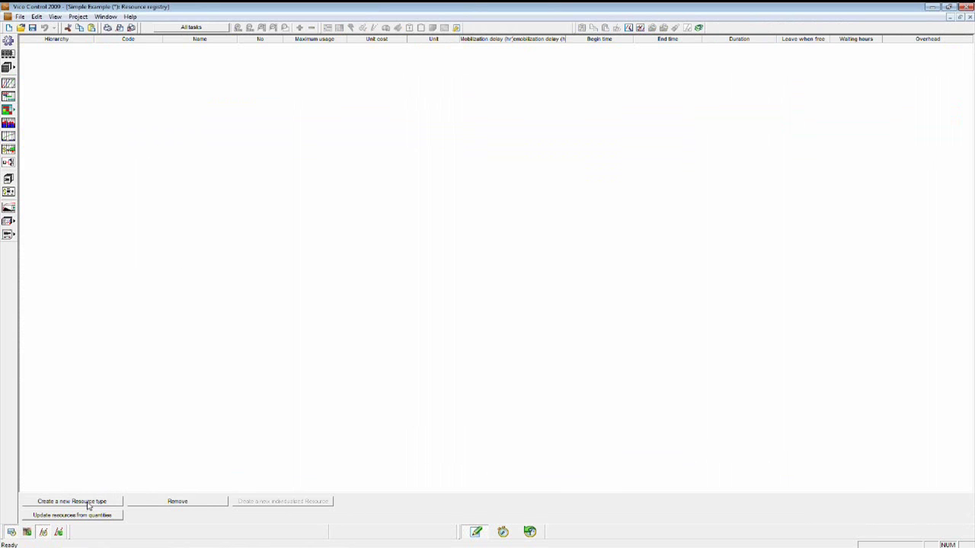
click(73, 517)
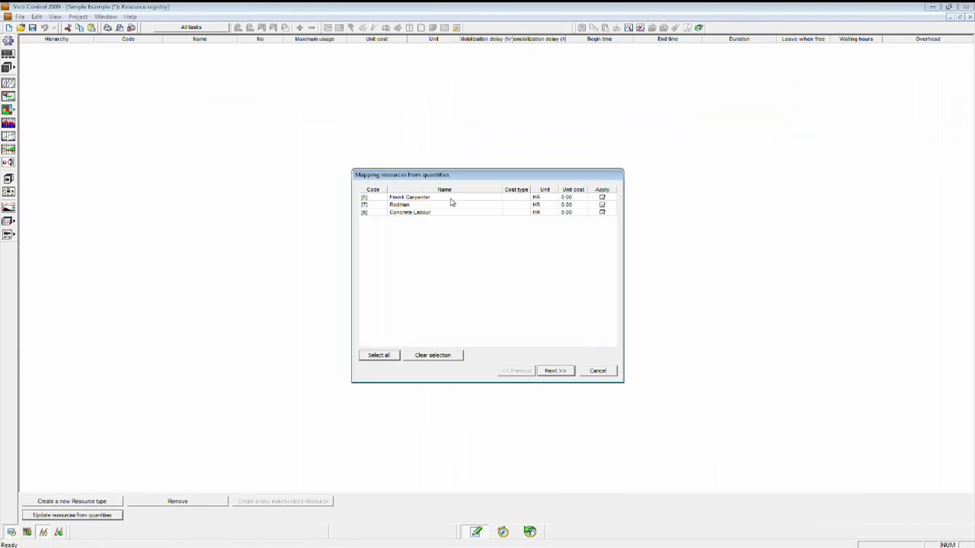
click(560, 371)
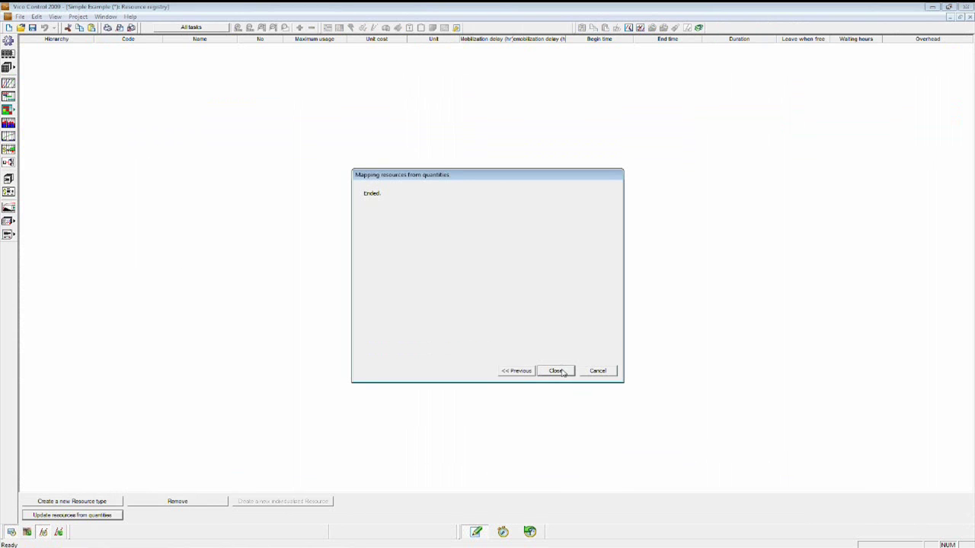
click(556, 372)
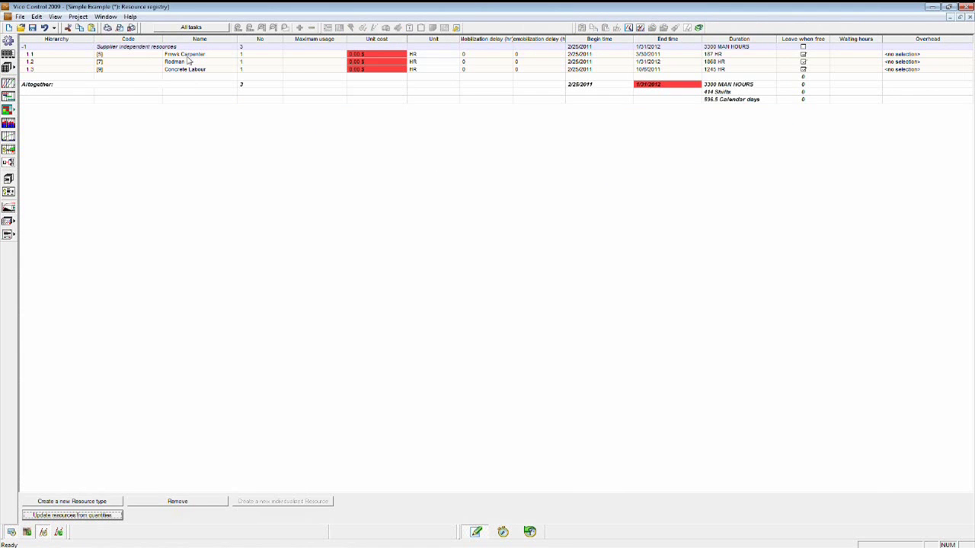
Step: Link Formwork to Rebar and Rebar to Concrete in the Network view, and check the dependencies in the Gantt view
click(9, 163)
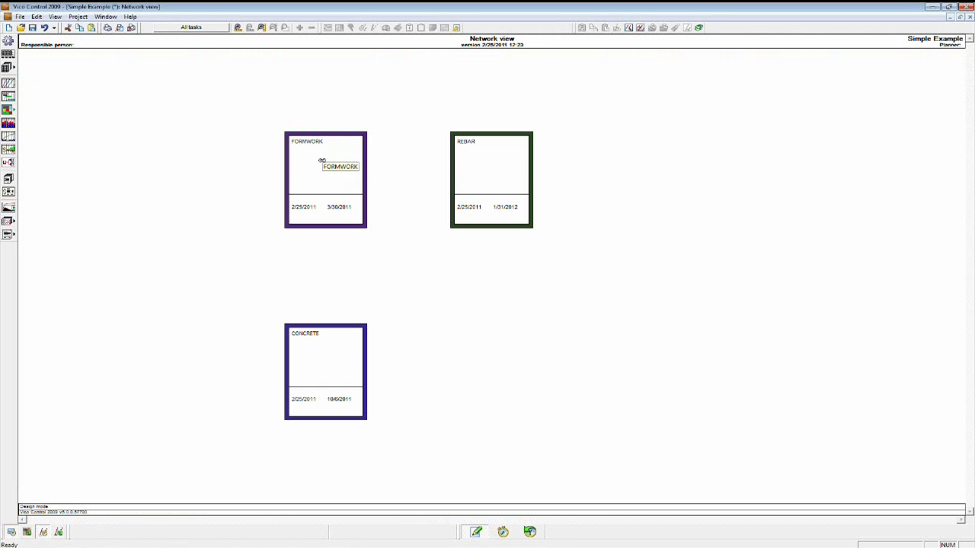
drag(323, 160, 332, 358)
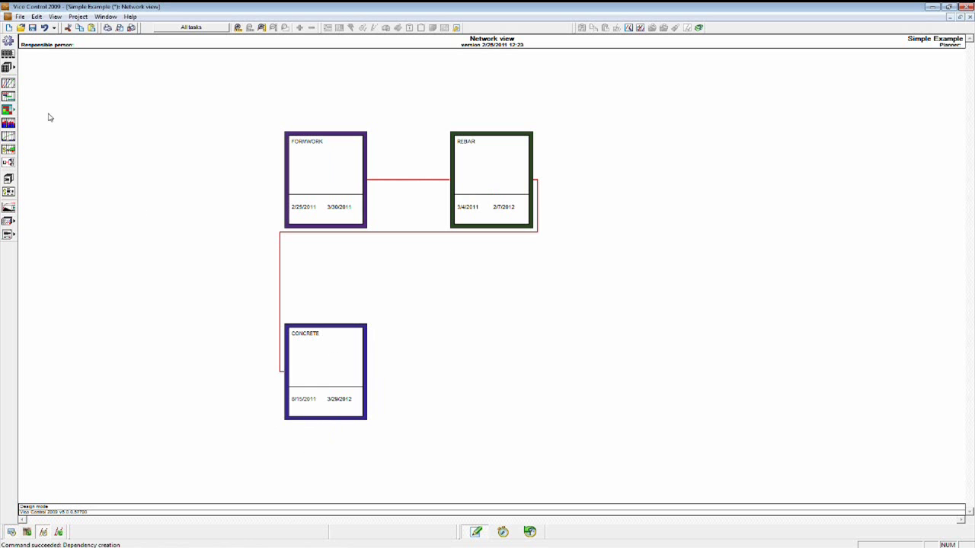
click(9, 97)
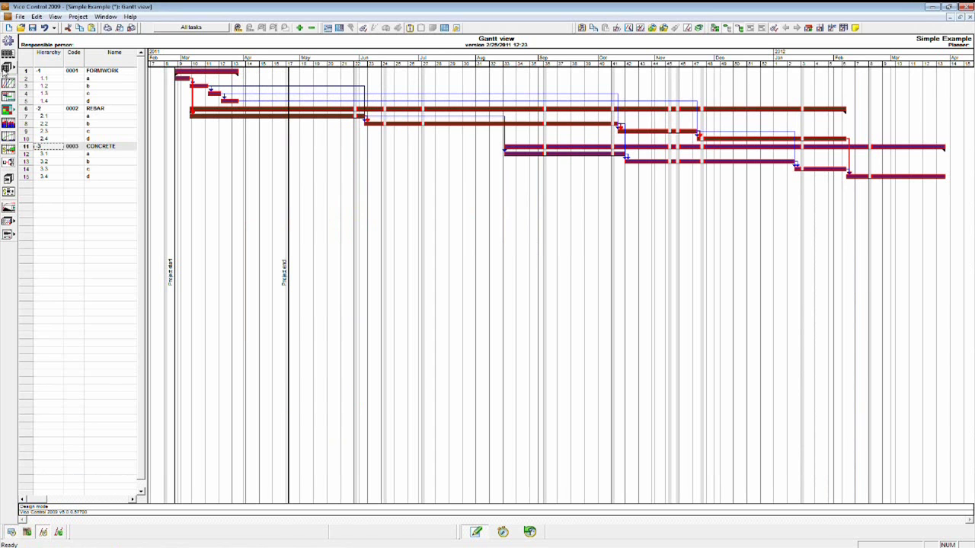
click(8, 83)
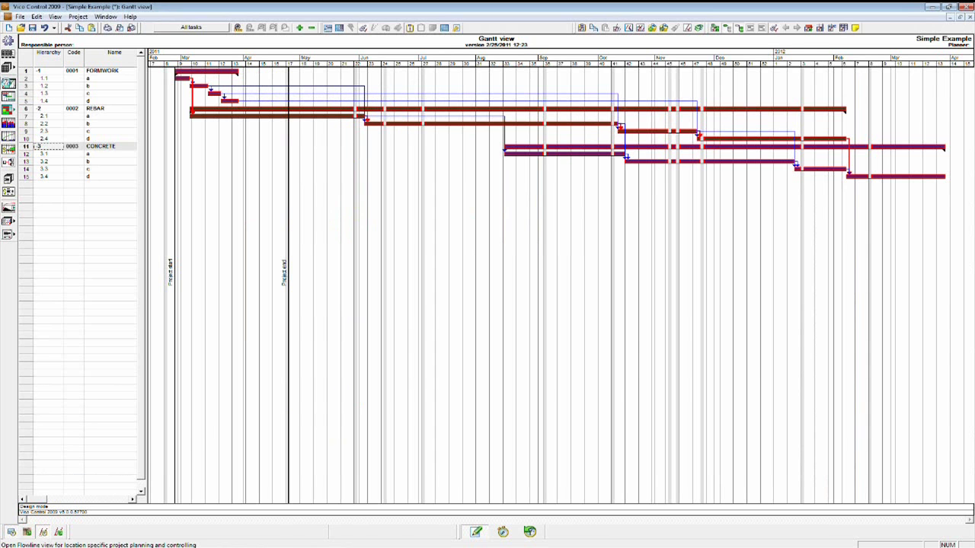
click(9, 98)
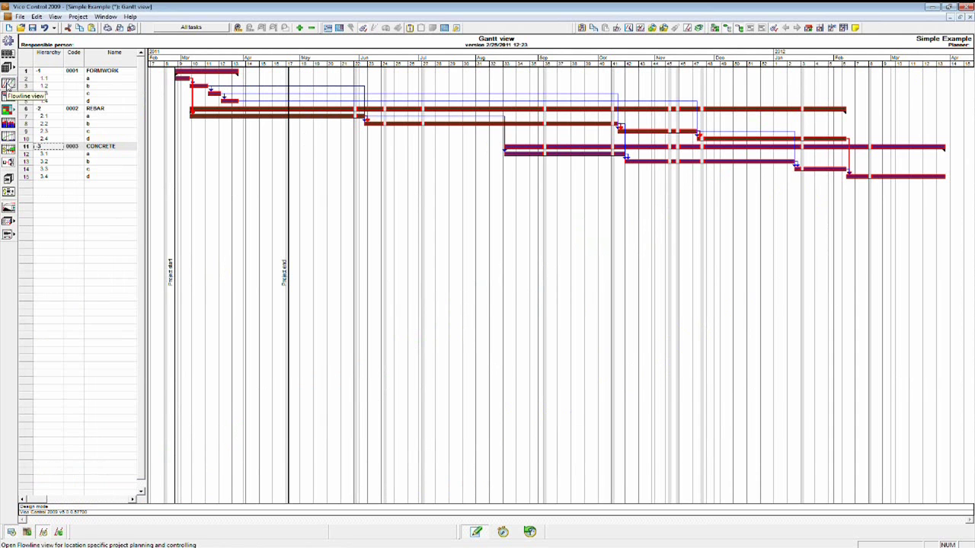
Step: Show the Flowline view and set the Rodman quantity in the Rebar task's crew composition to 3
click(8, 86)
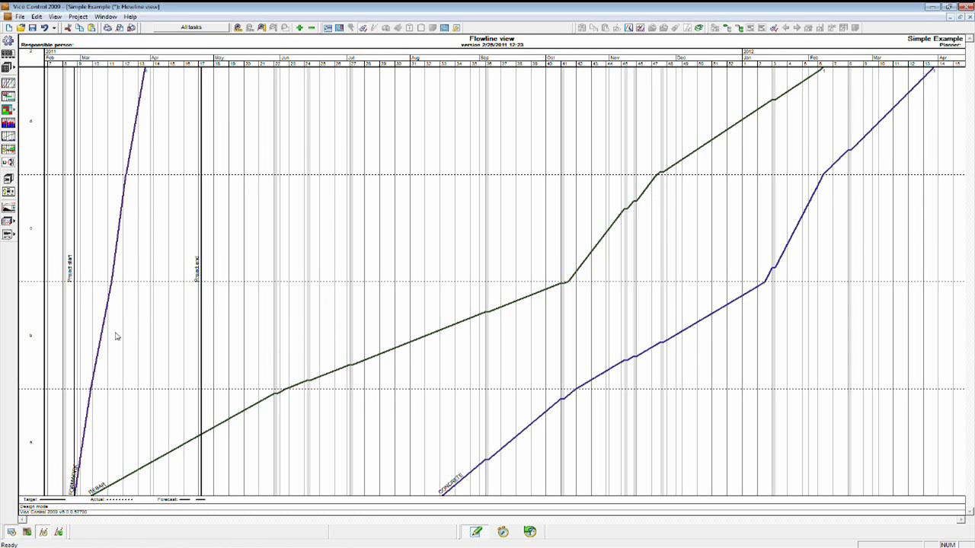
double_click(256, 409)
click(393, 206)
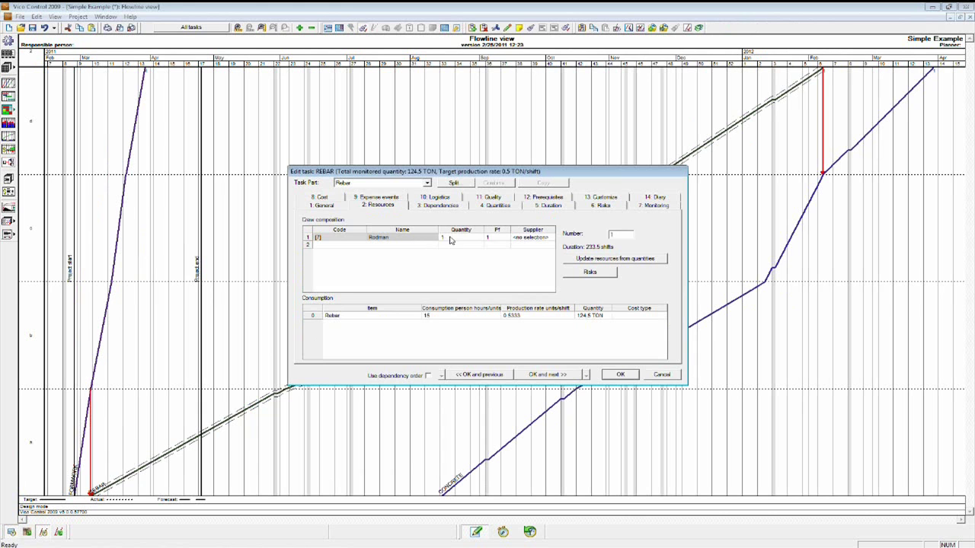
click(441, 239)
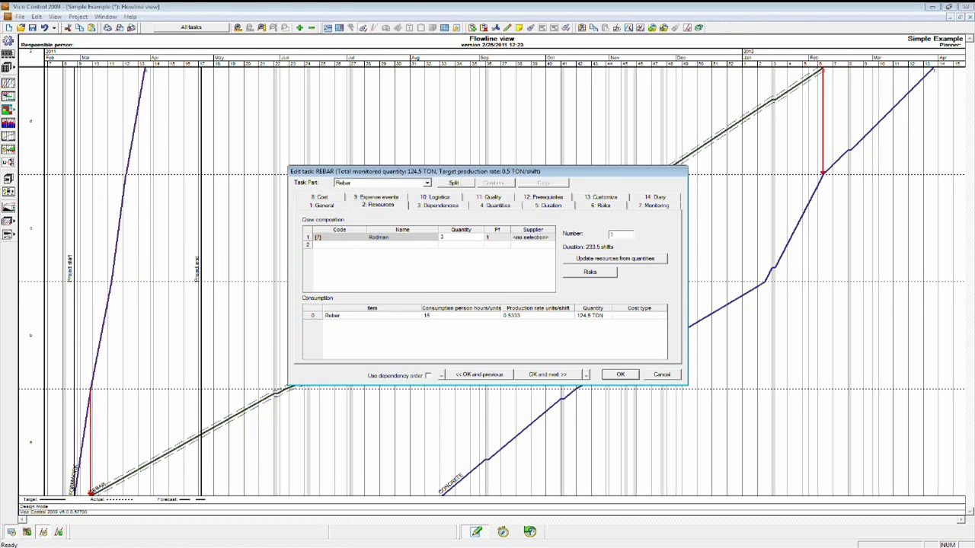
text(3)
click(621, 375)
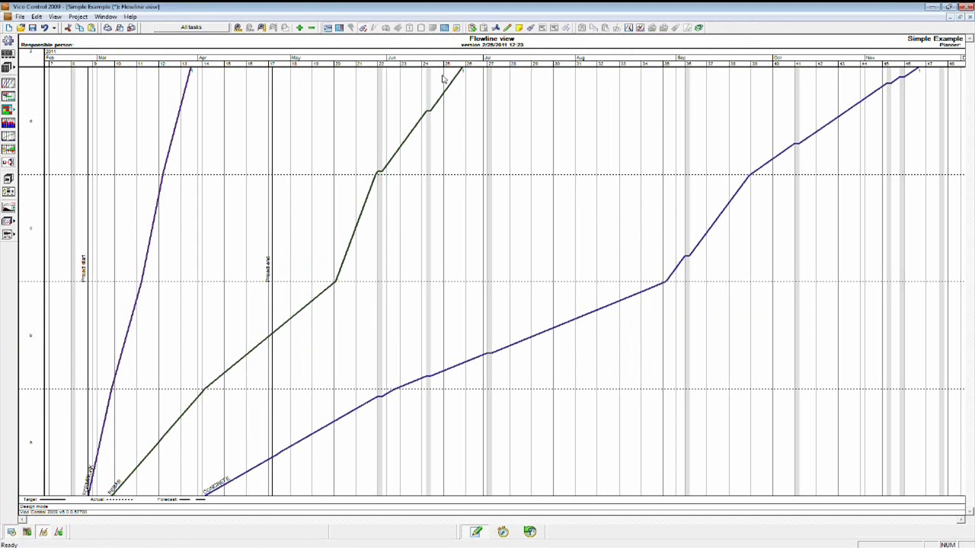
Step: Shorten the Rebar flowline to a desired duration of about 30.6 shifts, using the Crew setting method with a workgroup count of 3
mouse_move(450, 90)
mouse_move(461, 70)
drag(461, 70, 247, 72)
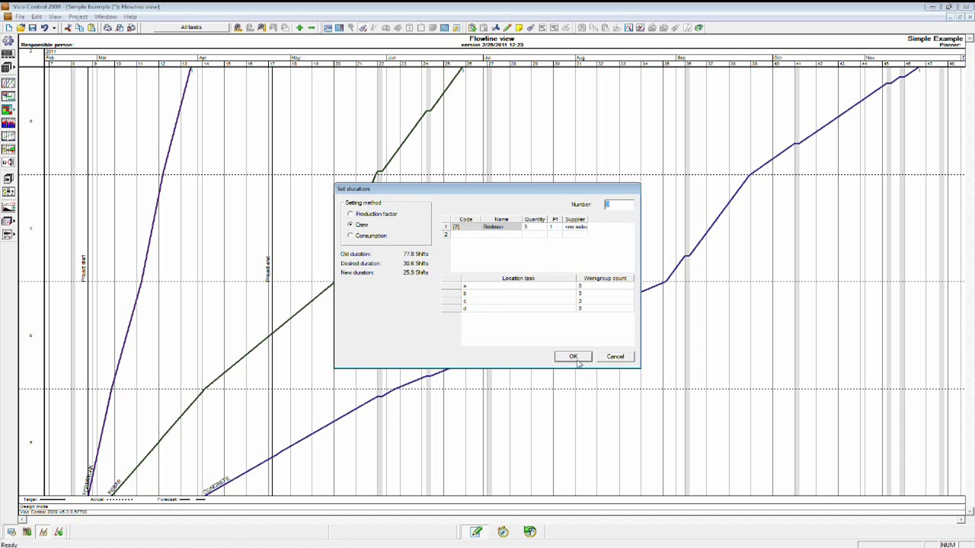
click(573, 358)
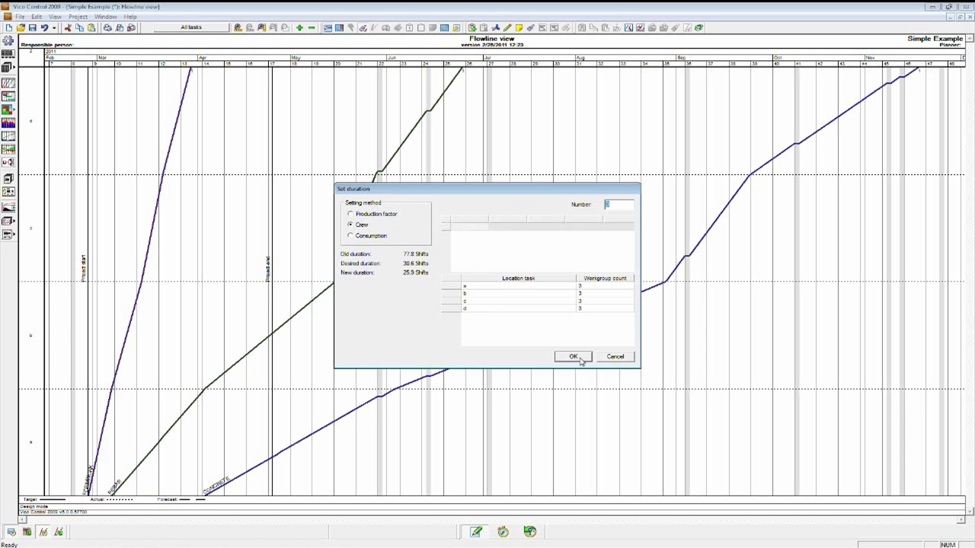